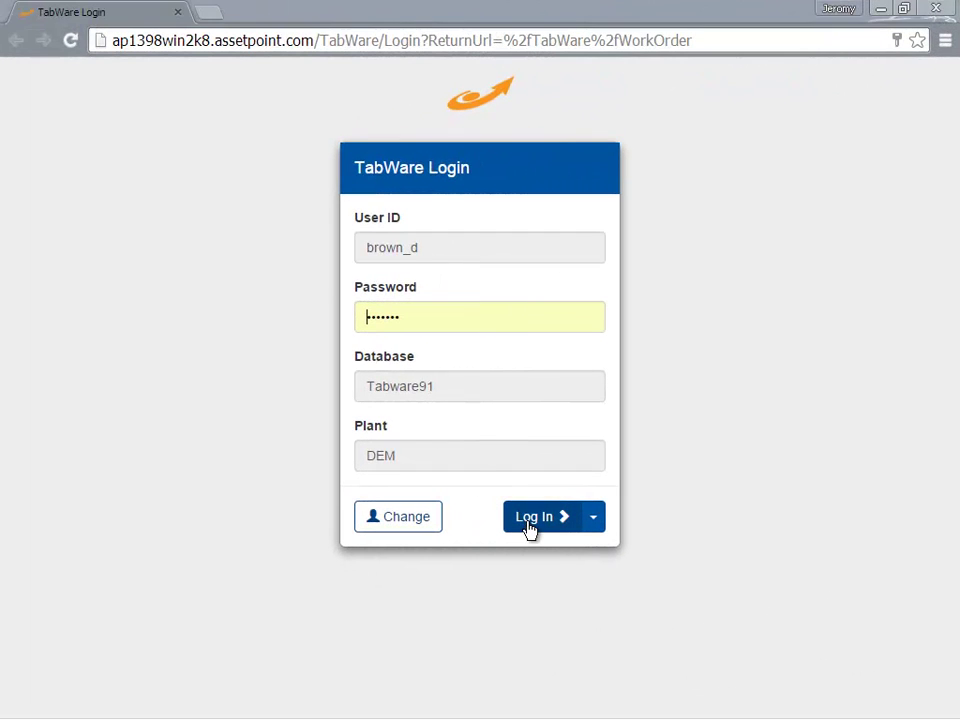
Log in and search for the six assigned work orders, then select RT000174
left_click(529, 524)
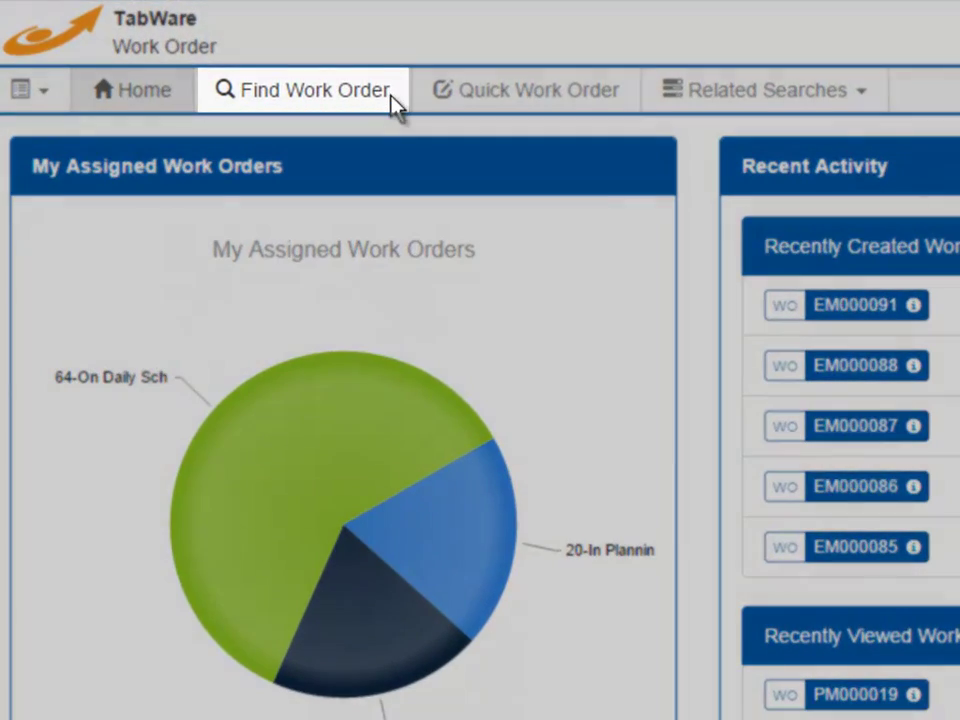
left_click(392, 97)
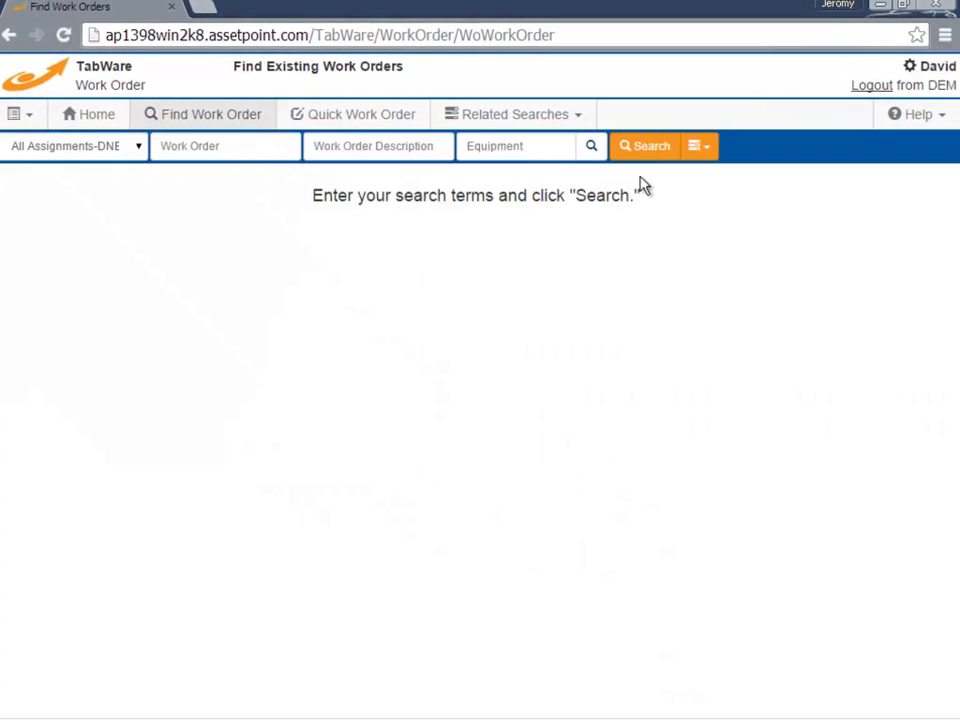
left_click(648, 148)
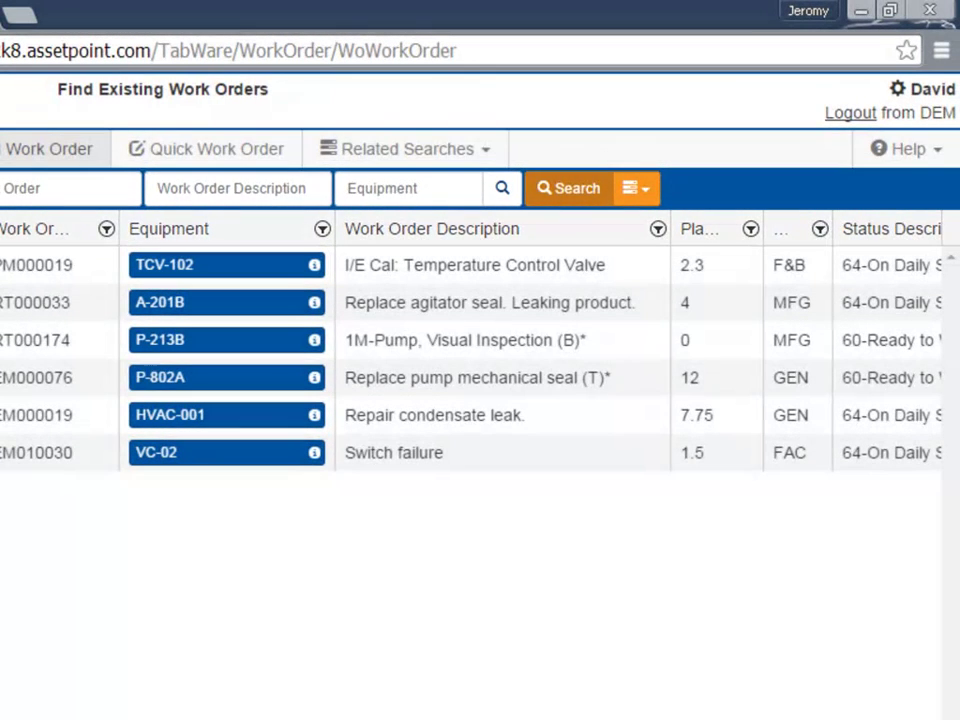
left_click(461, 347)
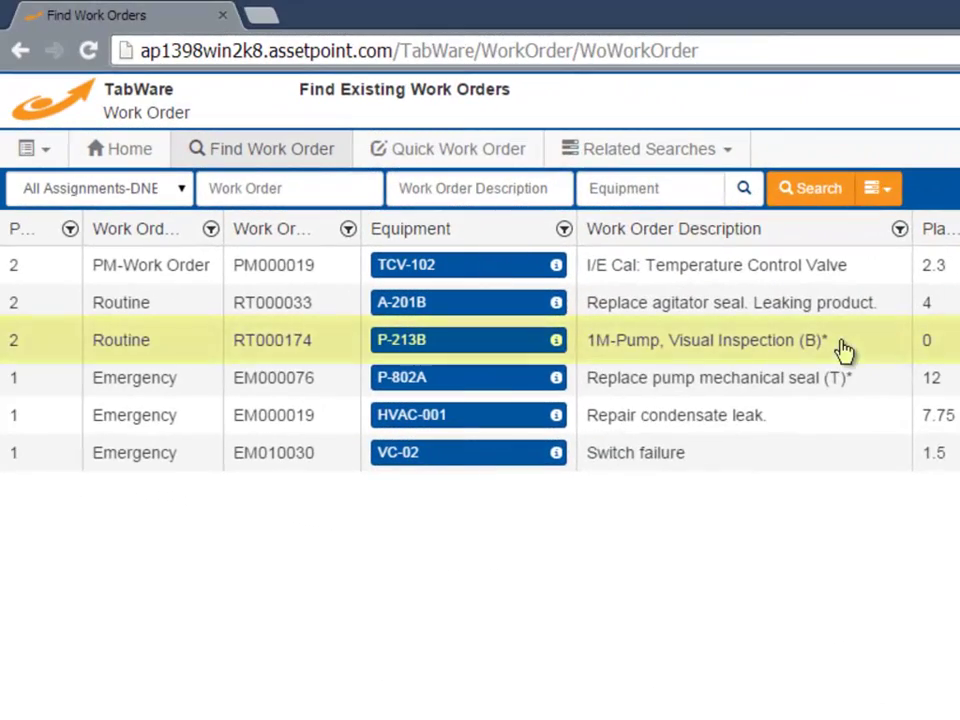
Quick-complete RT000174 with the remark 'No problems found. Cleaned motor fins'
left_click(813, 343)
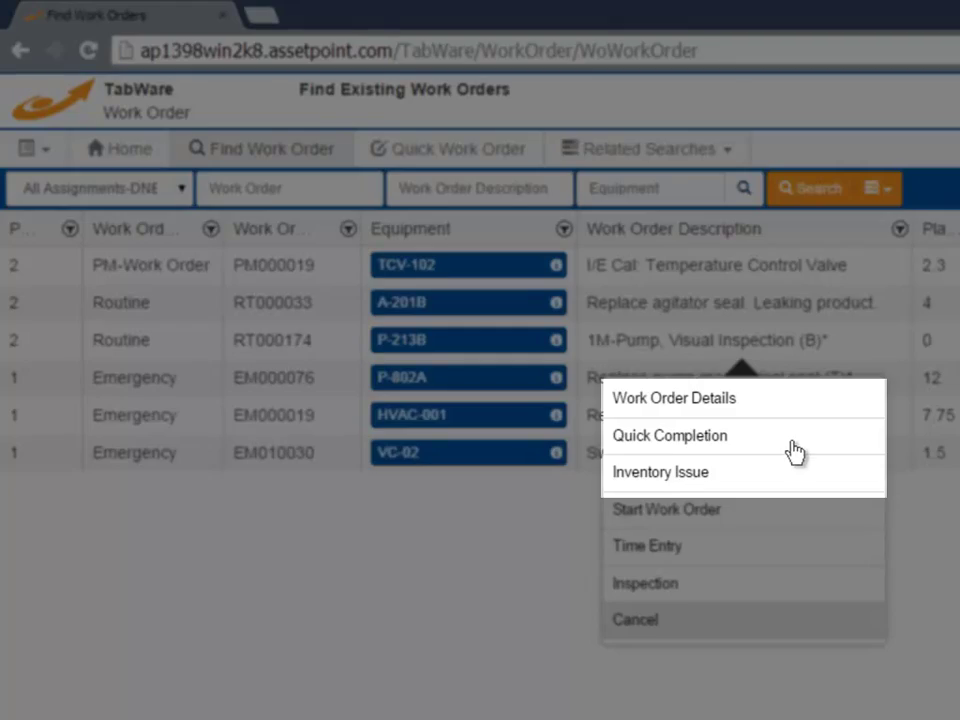
left_click(792, 440)
type("No prob")
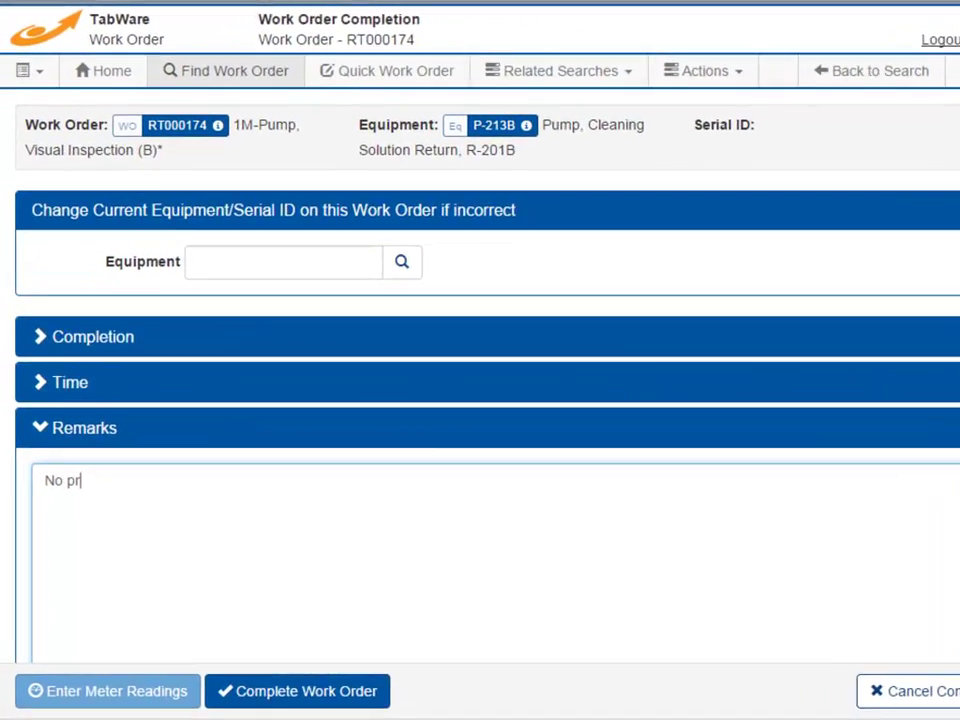
type("lems found.")
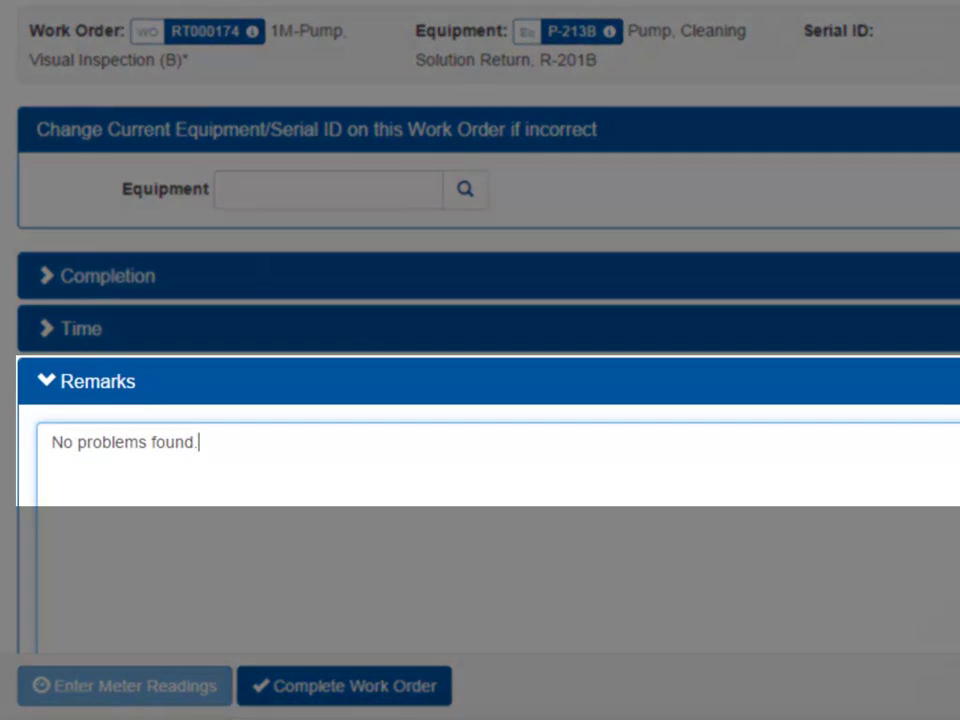
type(" Cleaned motor fins")
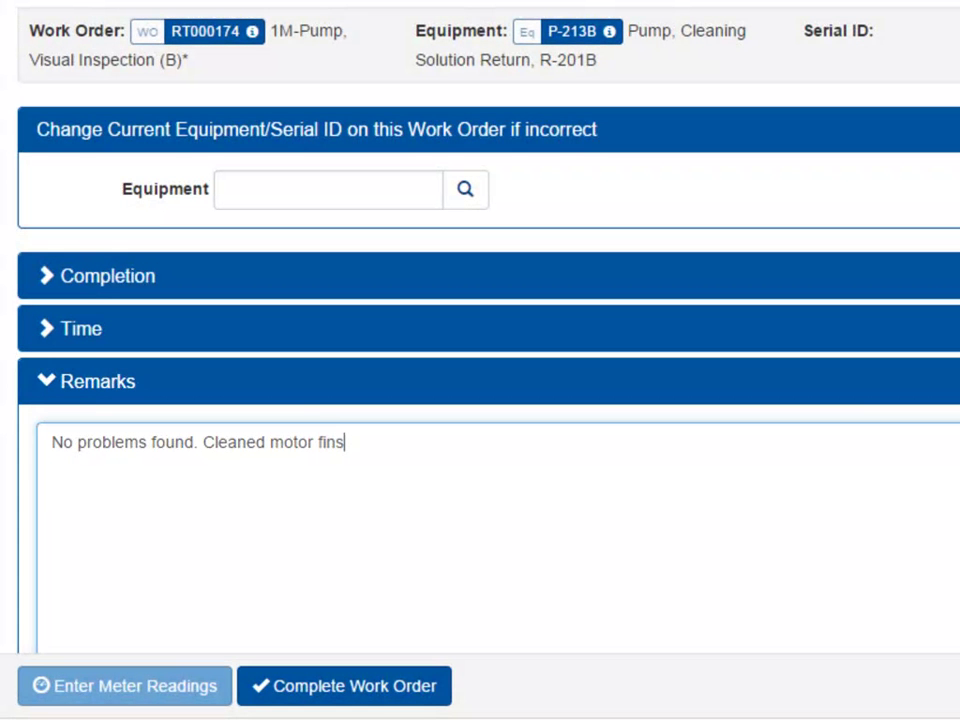
left_click(420, 690)
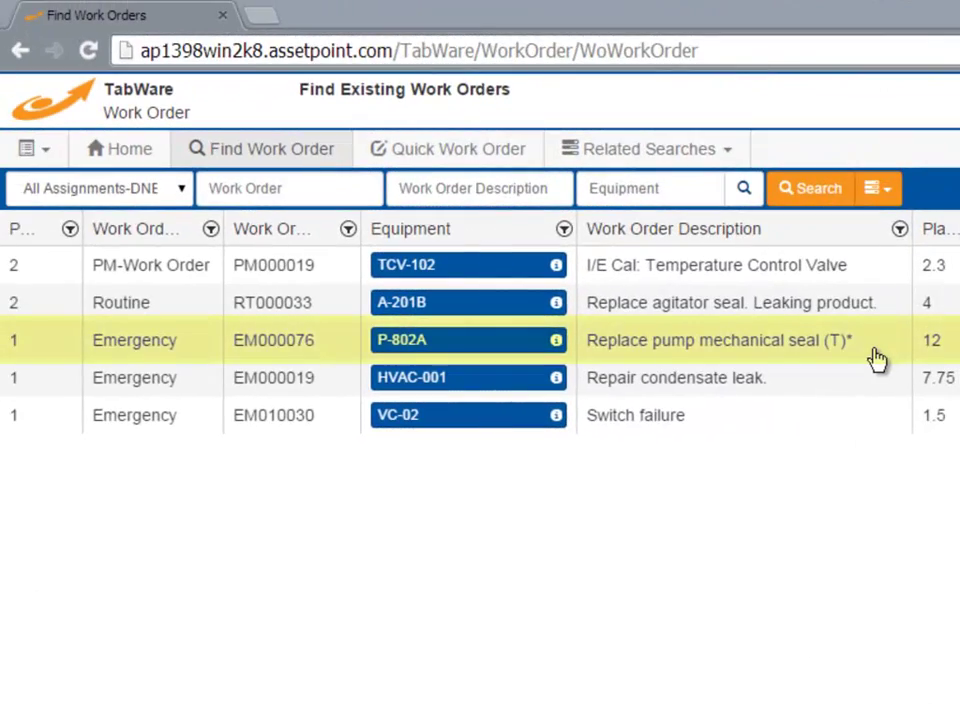
Open EM000076's details and review its permits, requisitioned parts and linked documents
left_click(876, 360)
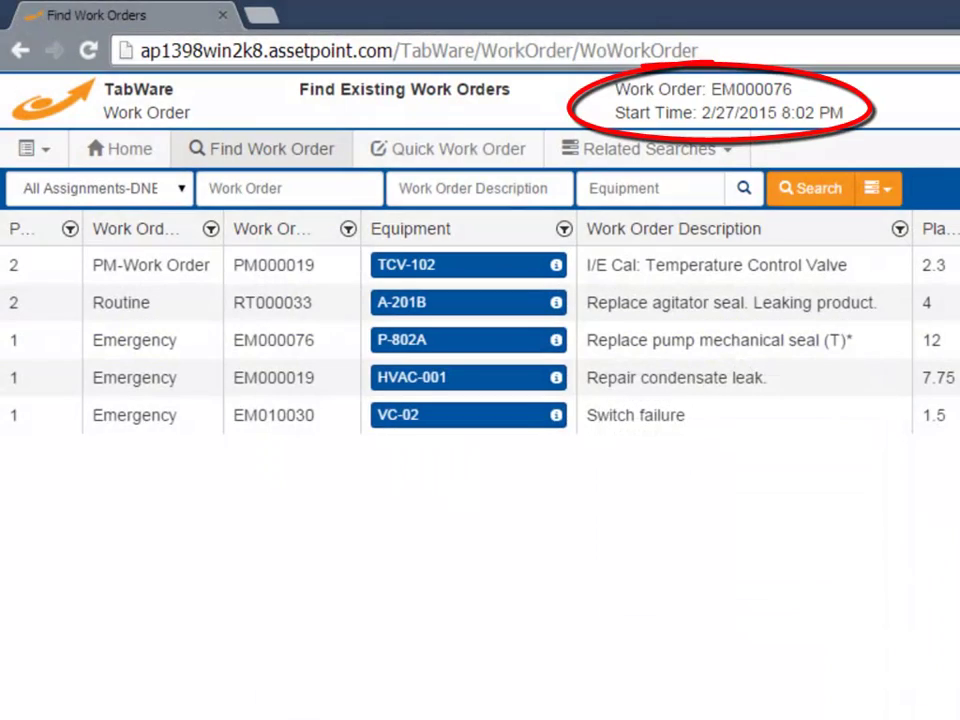
left_click(872, 356)
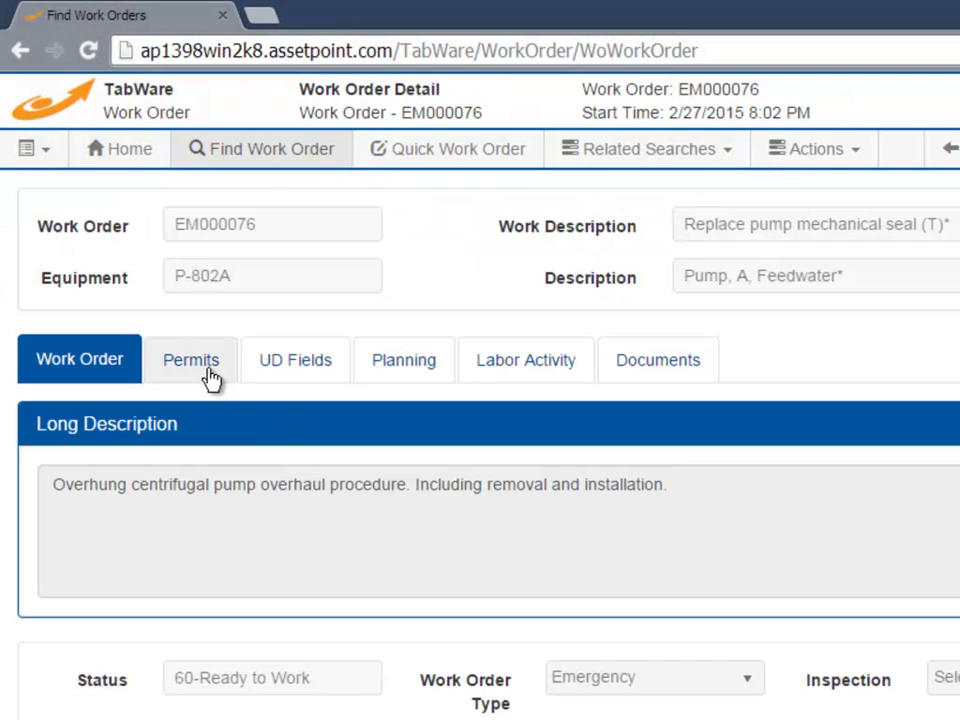
left_click(205, 373)
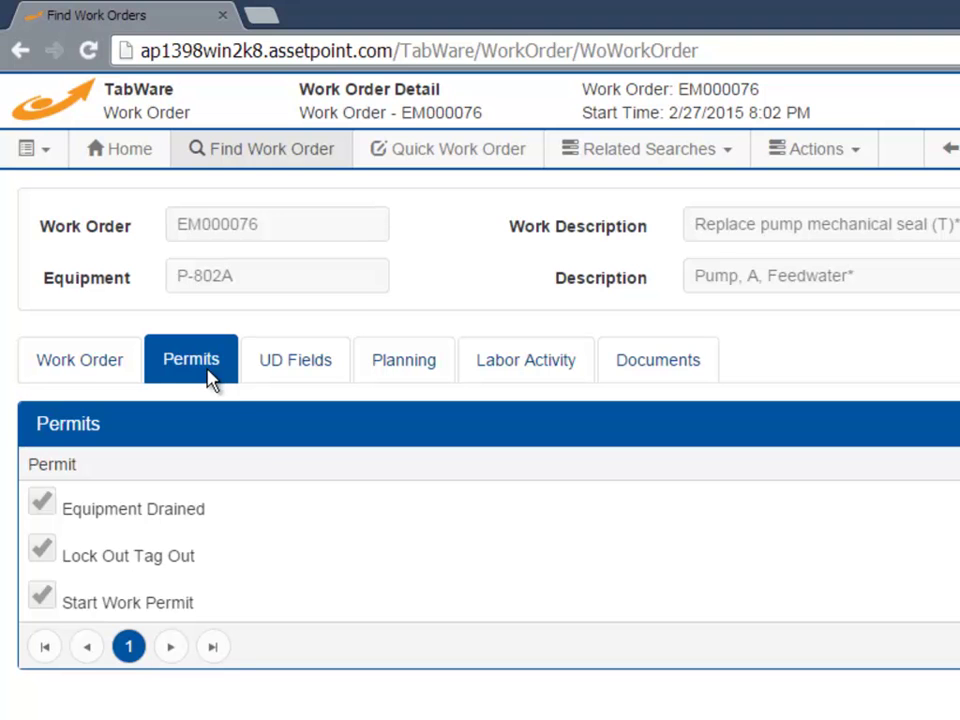
left_click(404, 378)
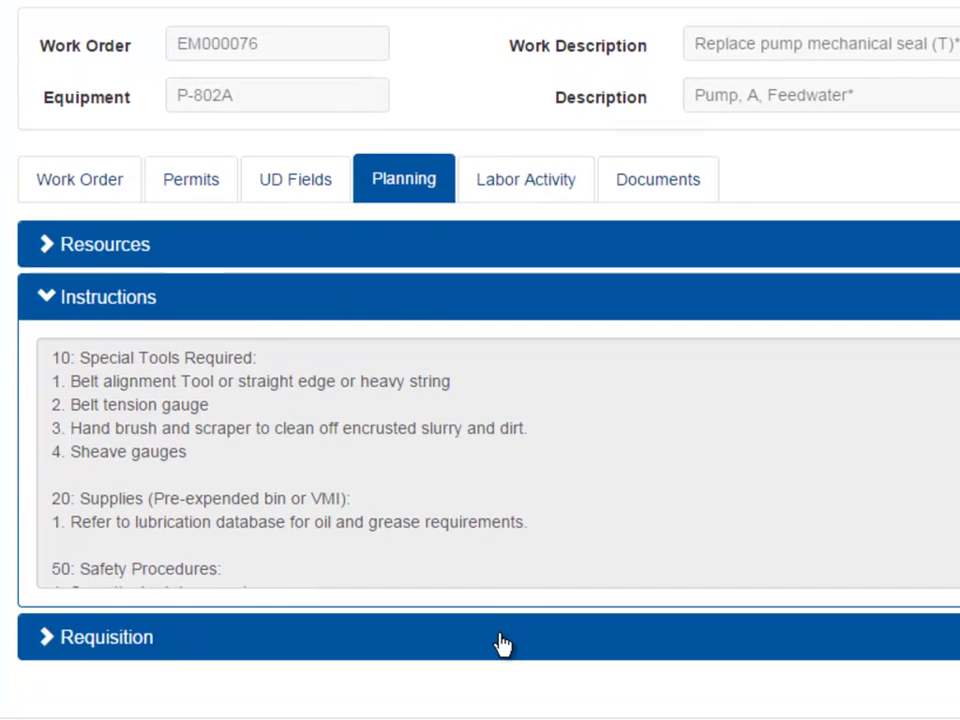
left_click(501, 643)
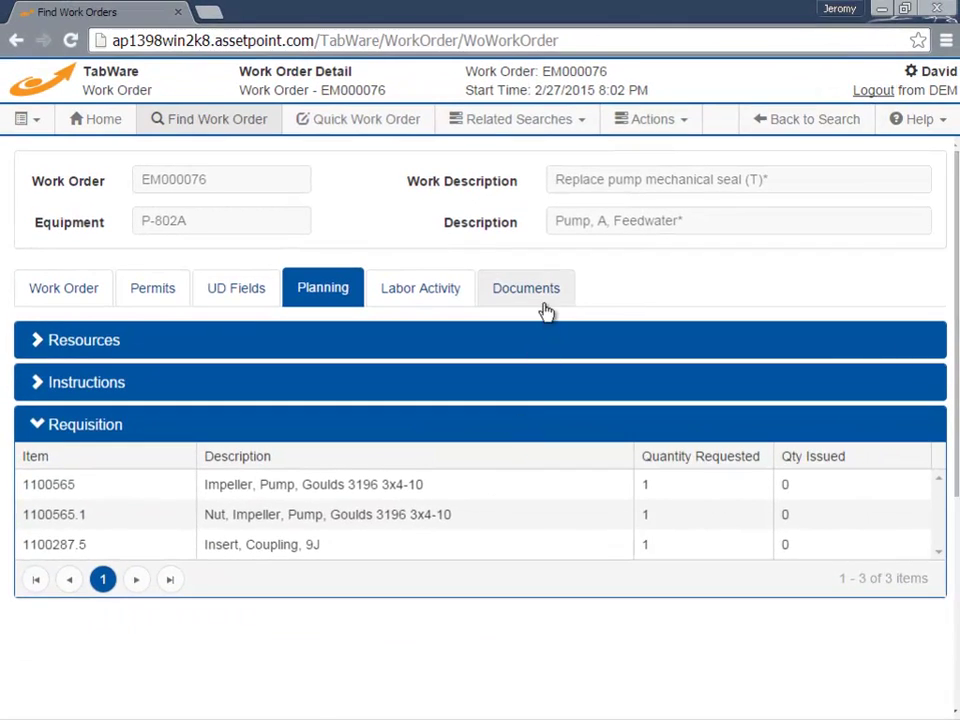
left_click(546, 311)
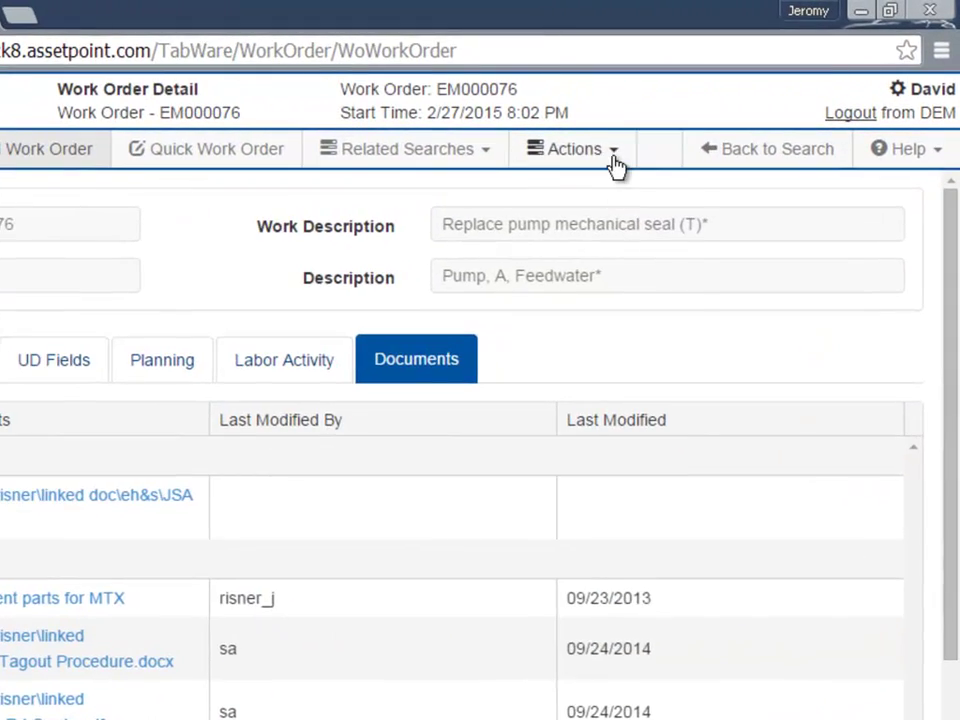
Issue one each of parts 1100565, 1100565.1 and 1100287.5 to EM000076
left_click(684, 123)
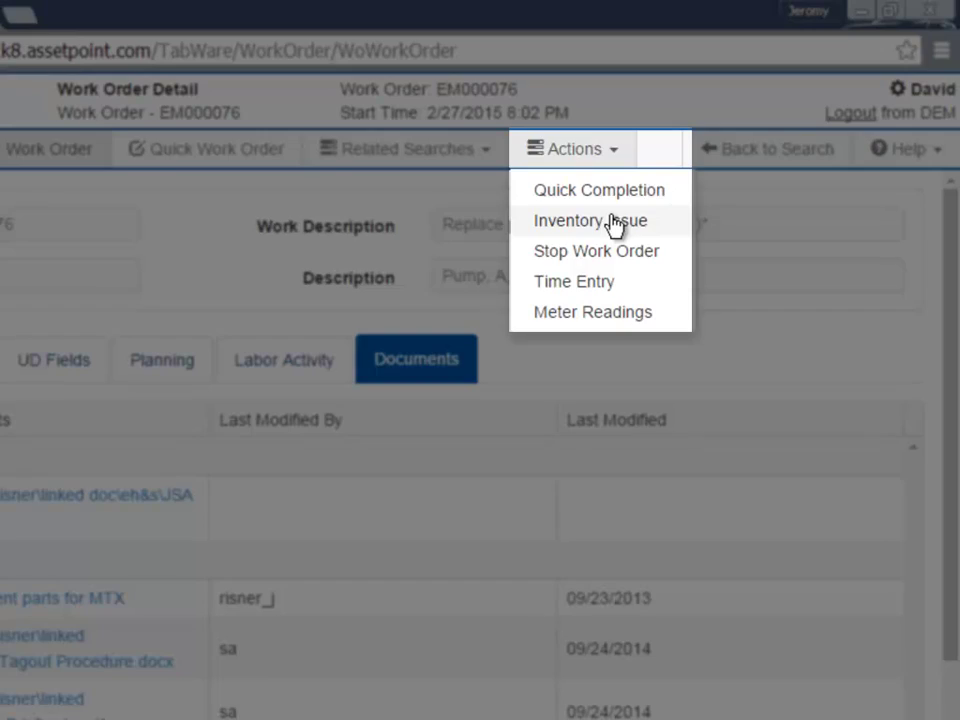
left_click(612, 220)
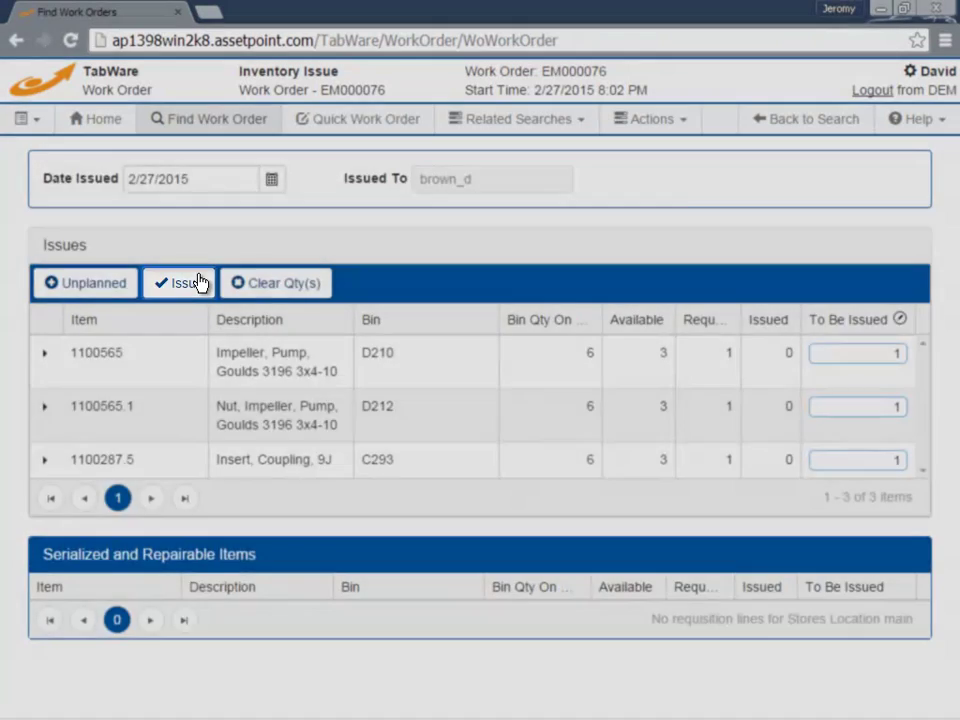
left_click(198, 283)
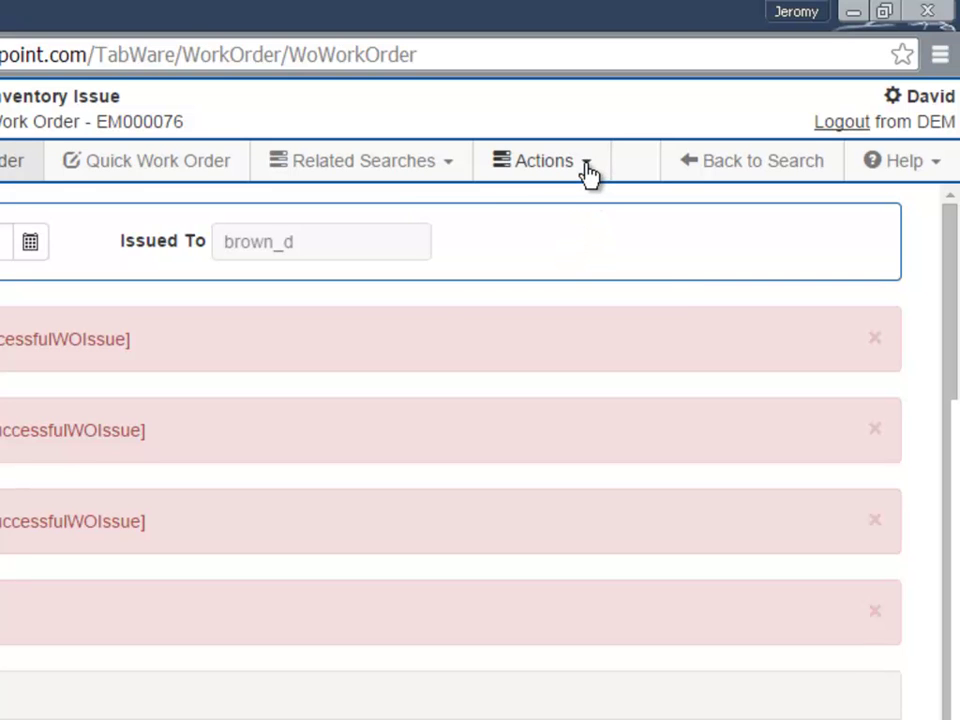
Start quick completion of EM000076 with a remark about the replaced mech seal and aligned shafts
left_click(586, 165)
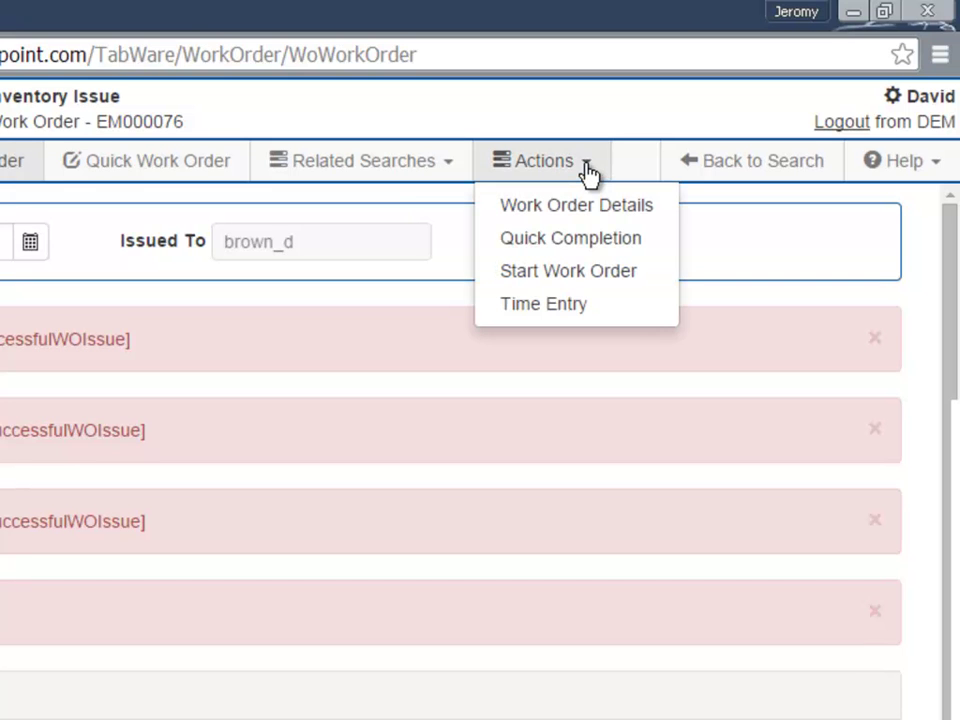
left_click(588, 240)
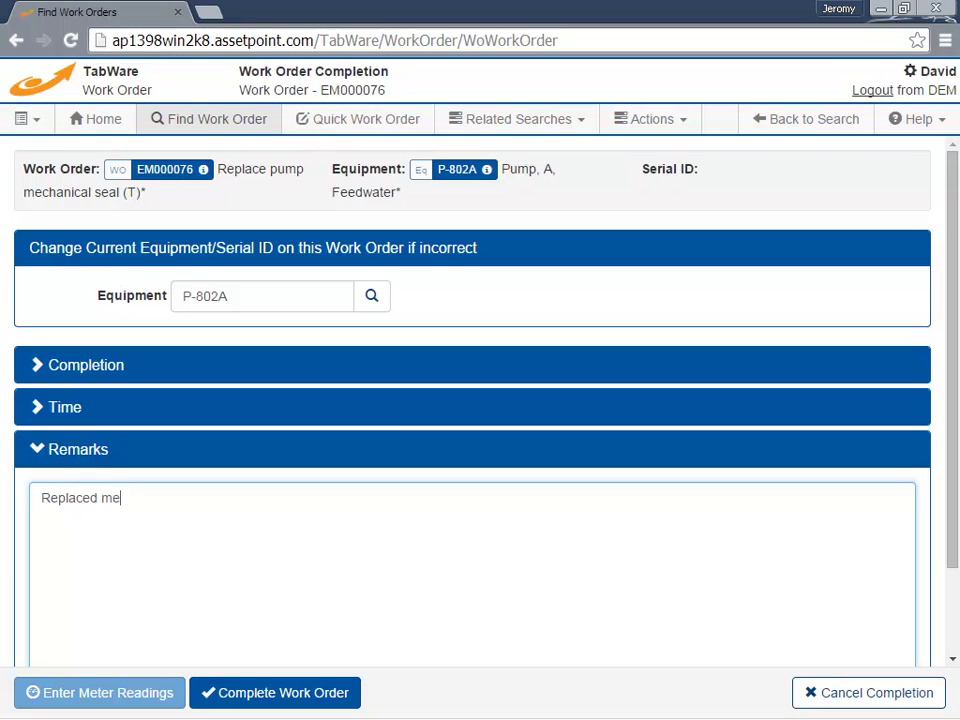
type("ch seal. Aligned shafts")
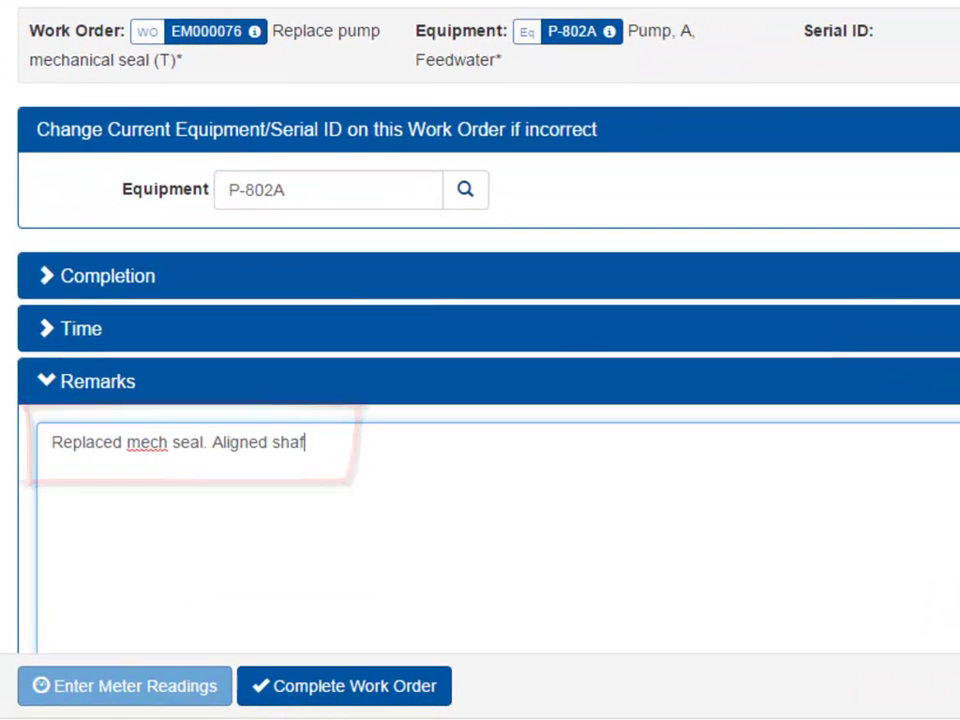
Add a CCA code record: Seal / Damaged, Bent, Scratched / Replaced
left_click(338, 390)
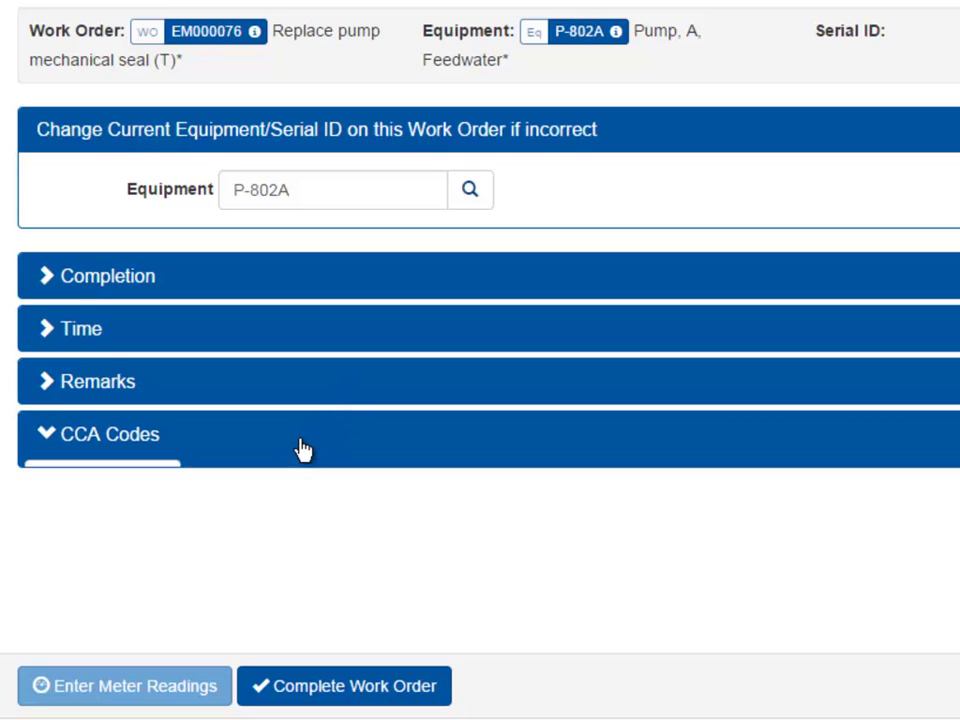
left_click(161, 493)
left_click(648, 262)
left_click_drag(737, 310, 746, 452)
left_click(640, 398)
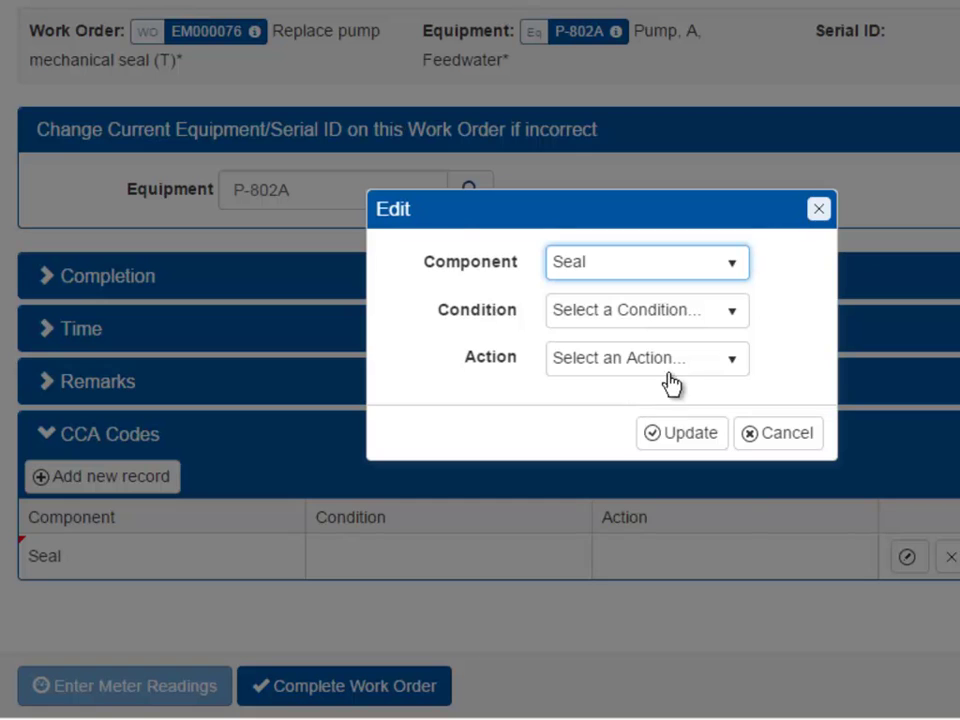
left_click(722, 322)
key("d")
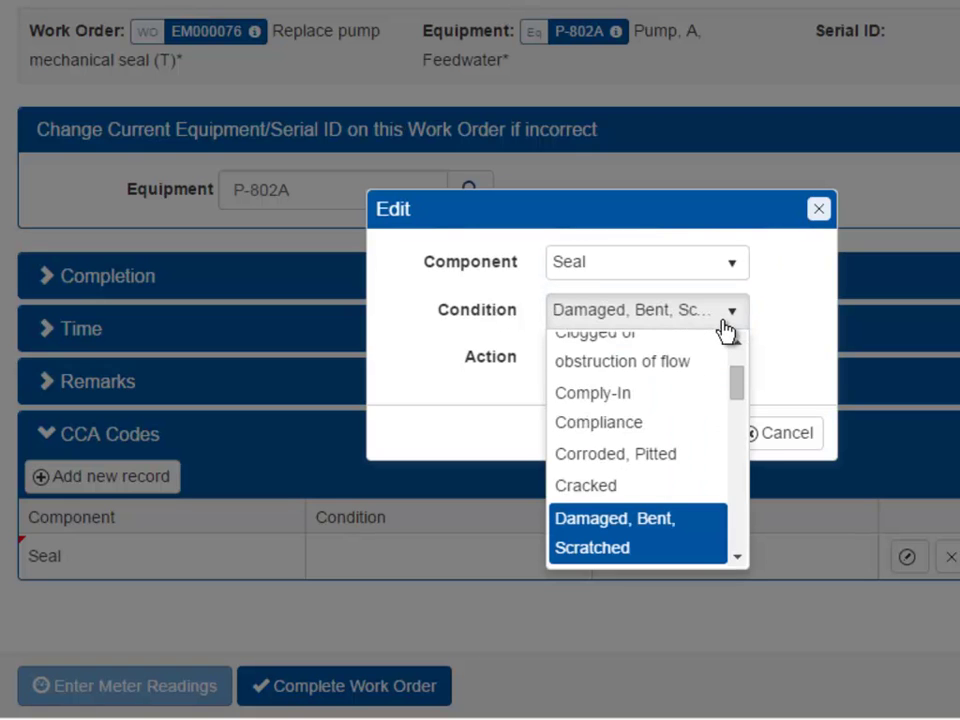
key("Return")
left_click(634, 362)
key("r")
scroll(724, 600, "down", 2)
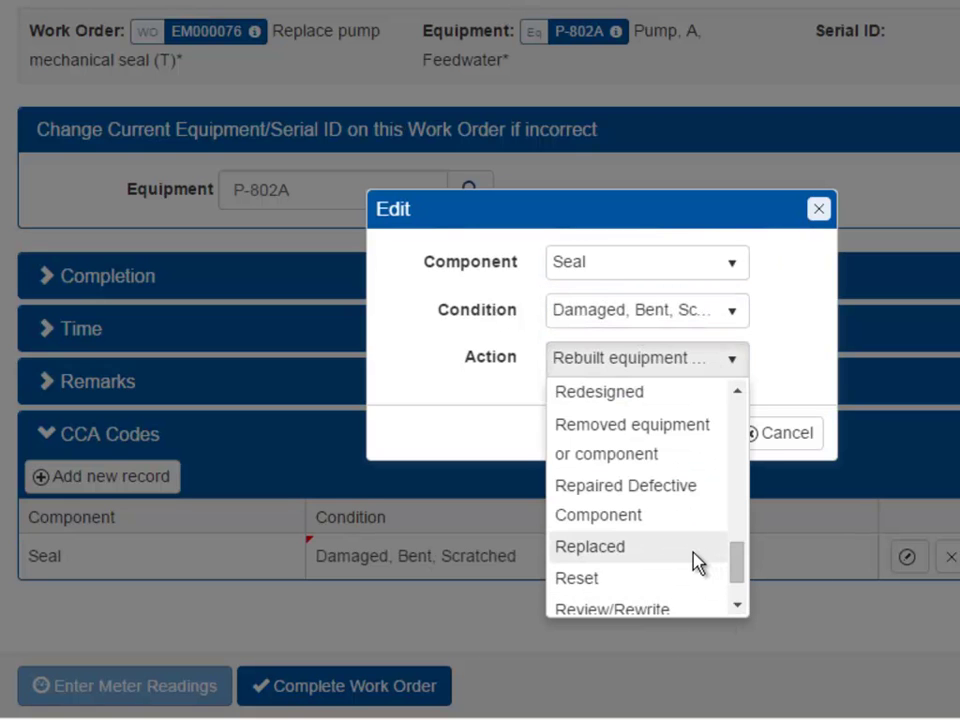
left_click(697, 563)
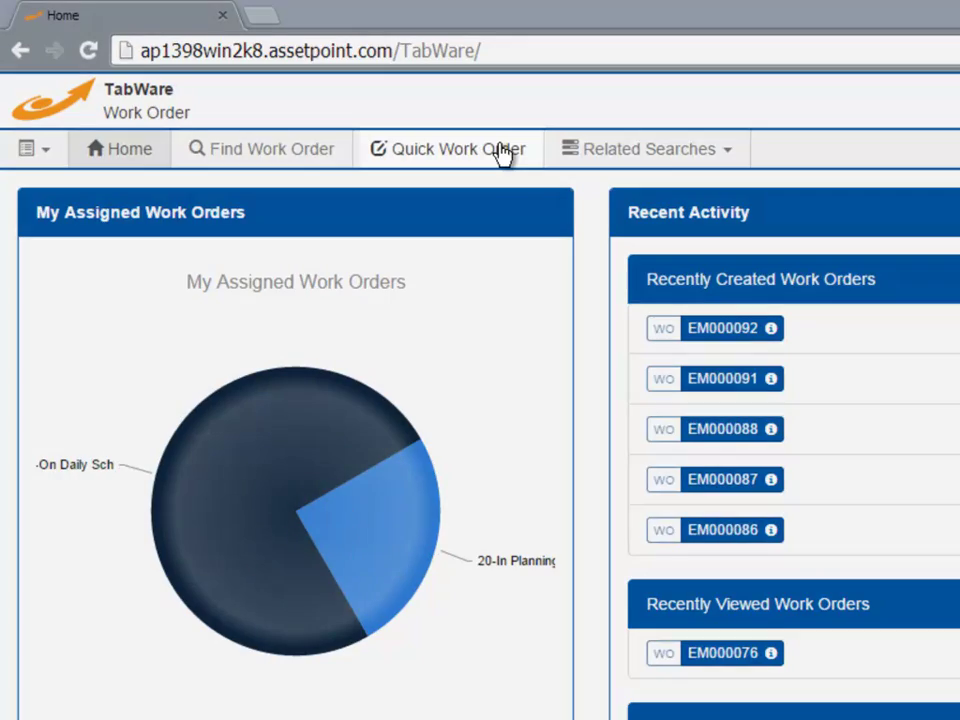
Create a quick work order for pump P-1305 described 'Pump is not running!'
left_click(500, 153)
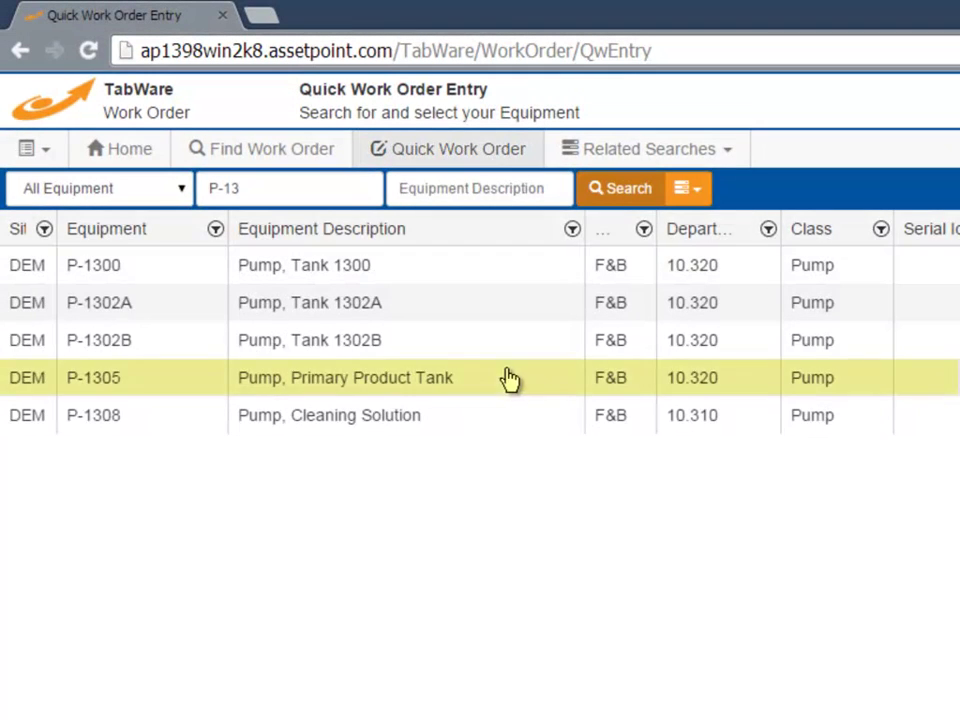
left_click(507, 380)
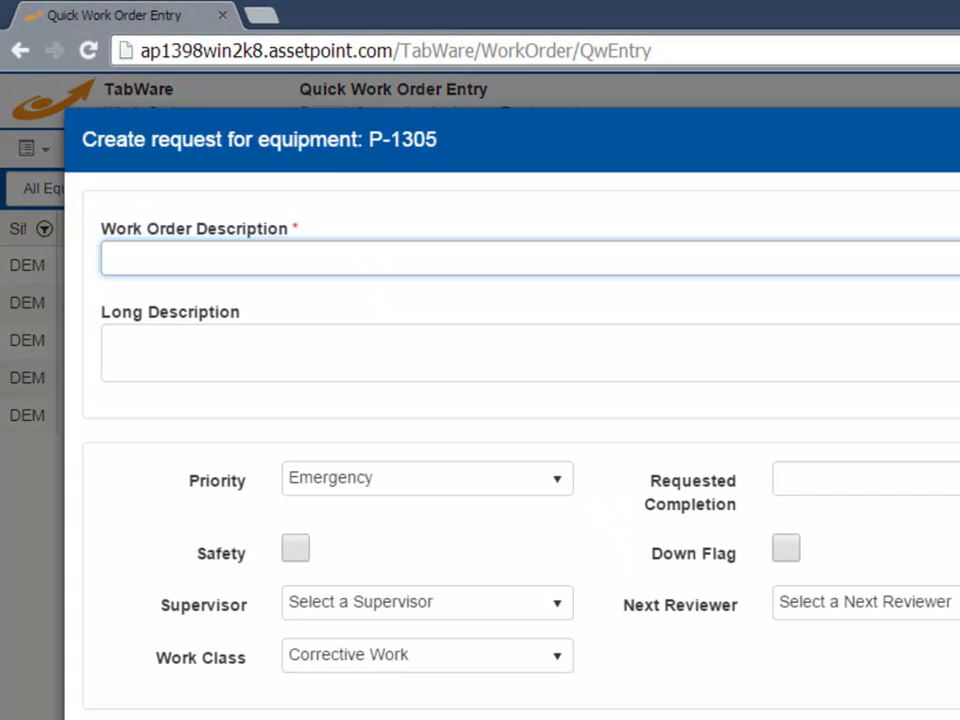
type("Pump is not running!")
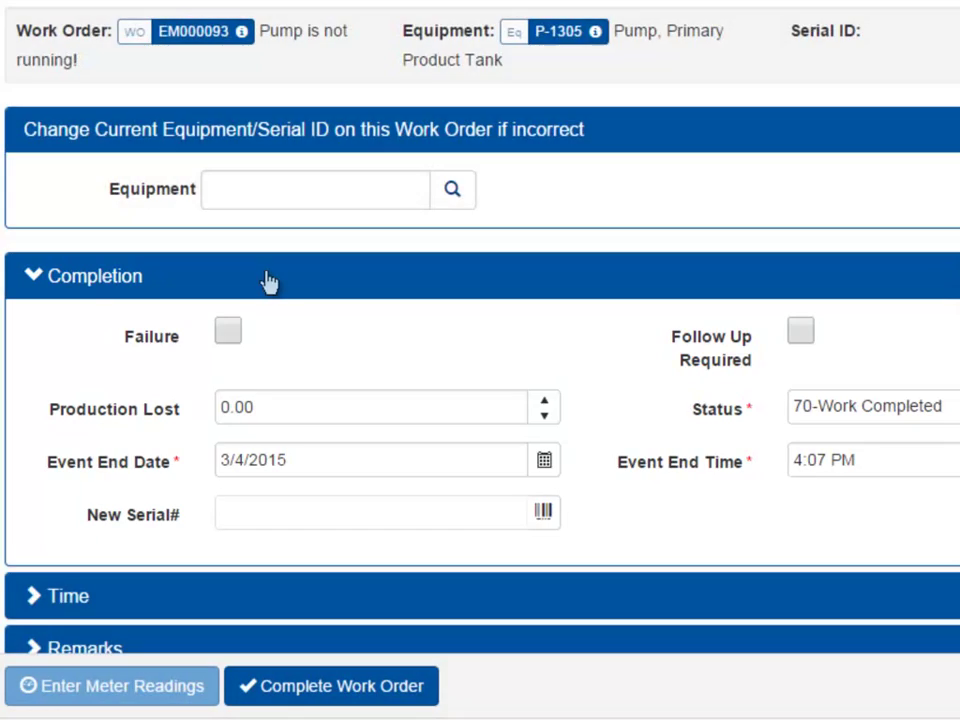
Save a .5-hour time entry on EM000093 and expand its CCA Codes section
left_click(268, 281)
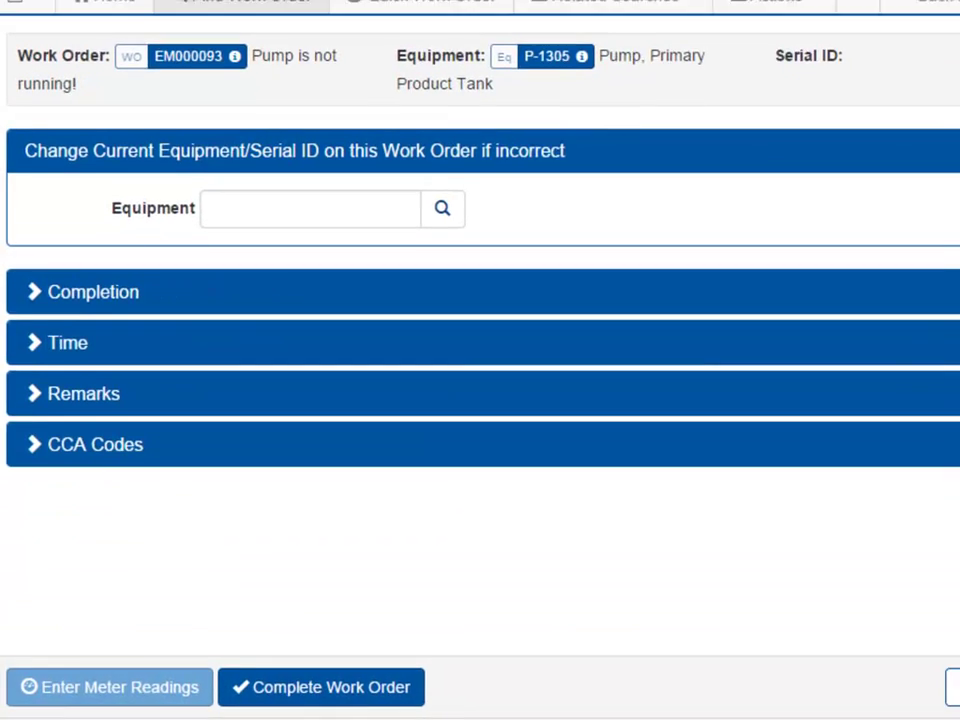
left_click(211, 345)
left_click(156, 389)
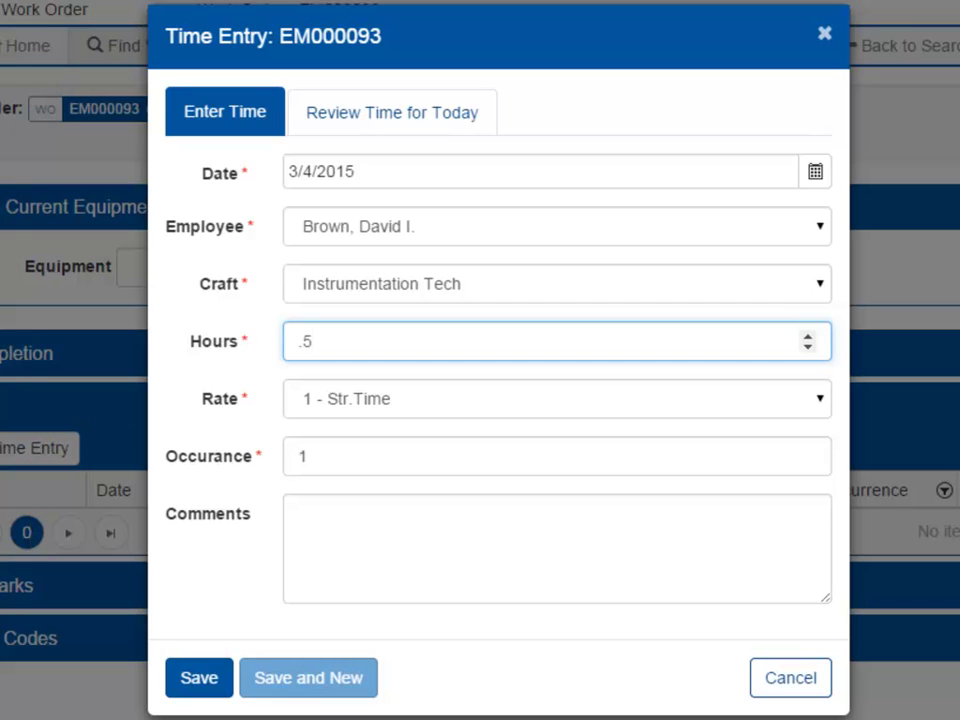
left_click(199, 678)
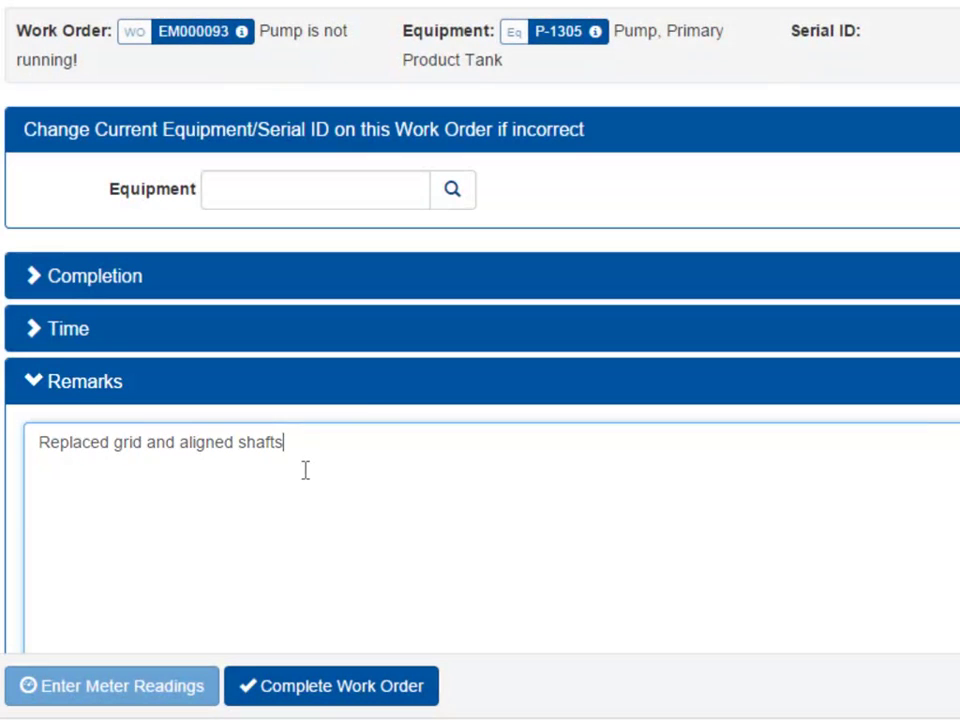
left_click(350, 396)
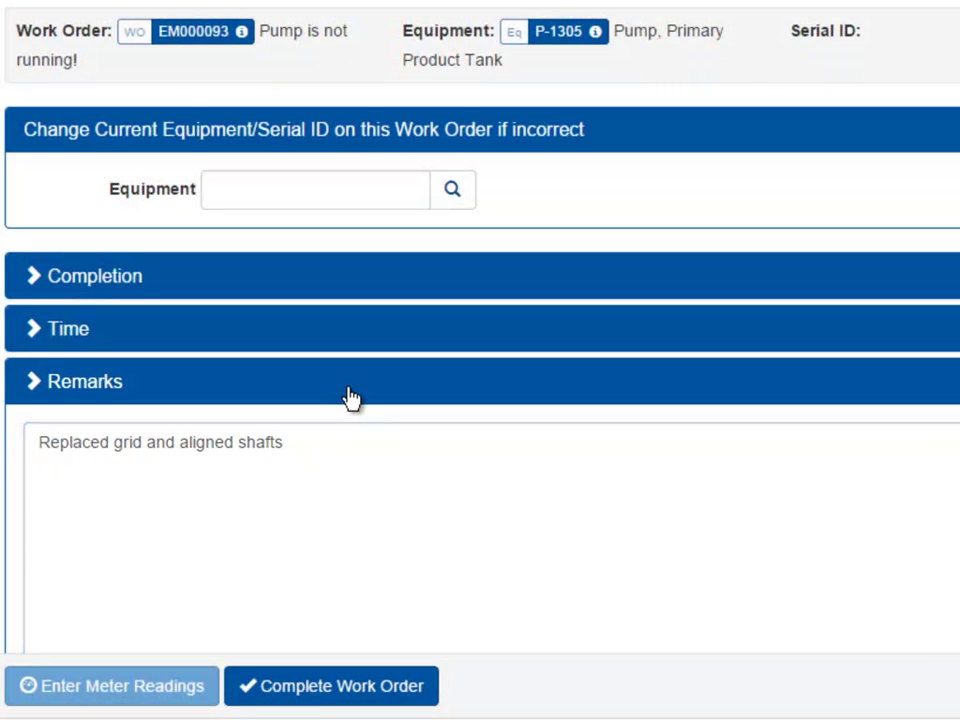
left_click(332, 445)
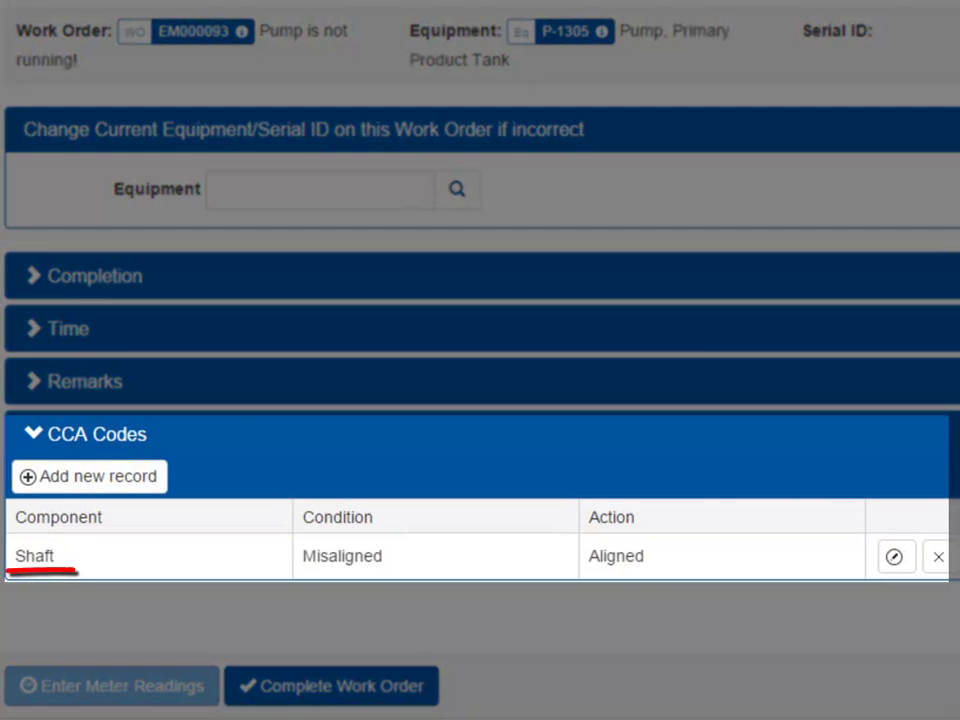